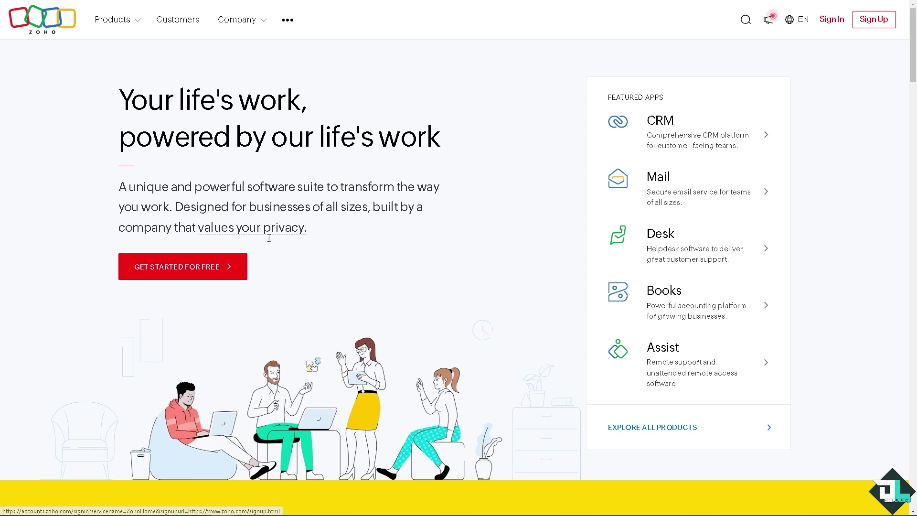
Step: Go to the Zoho sign-in page from the Zoho homepage
left_click(832, 19)
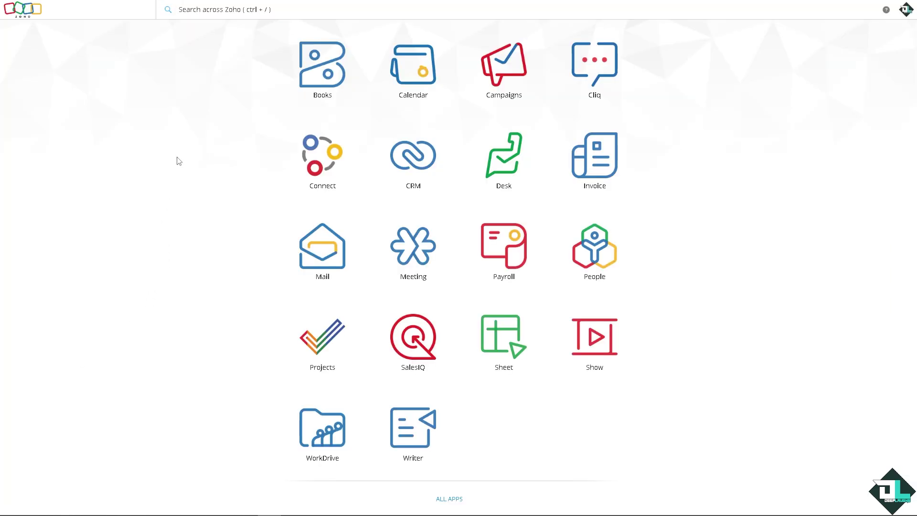
Step: Open Zoho CRM's Leads module and choose Import Leads from the Create Lead dropdown
left_click(422, 160)
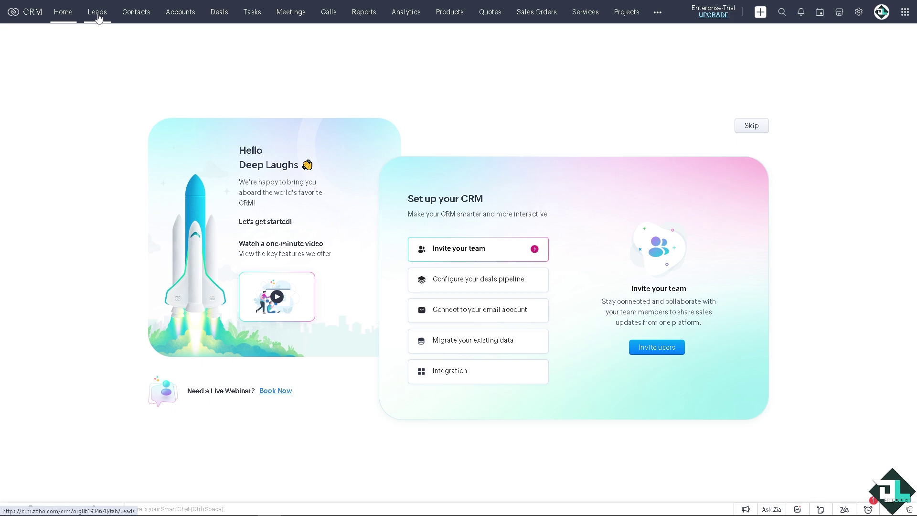
left_click(97, 14)
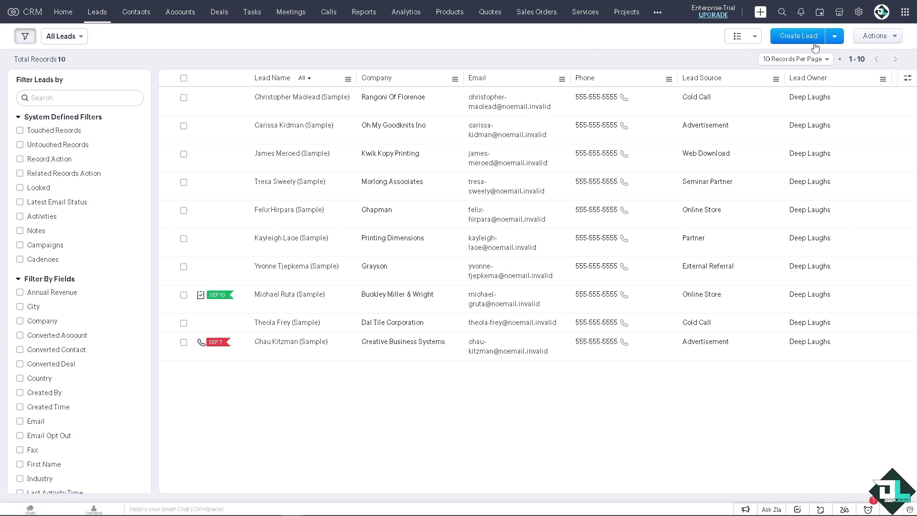
left_click(834, 37)
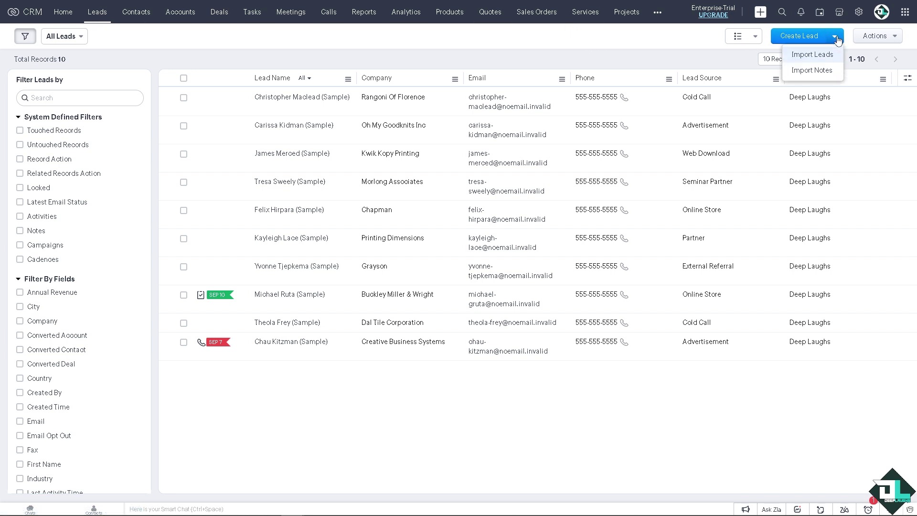
left_click(810, 56)
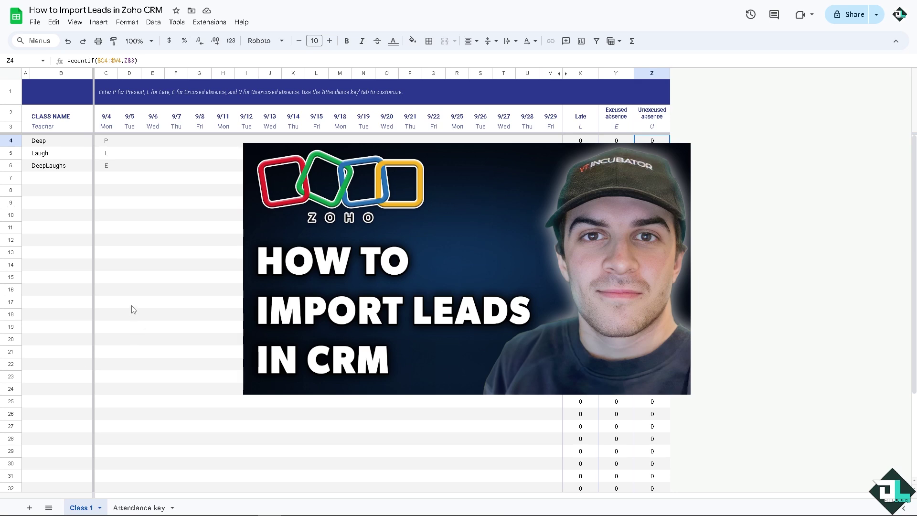
Step: Download the spreadsheet as a Comma Separated Values (.csv) file
left_click(35, 22)
mouse_move(120, 142)
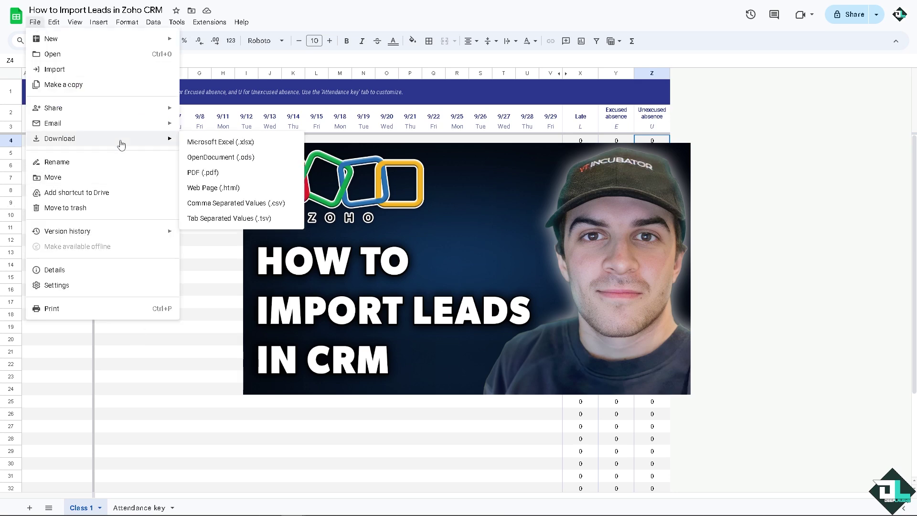
left_click(245, 206)
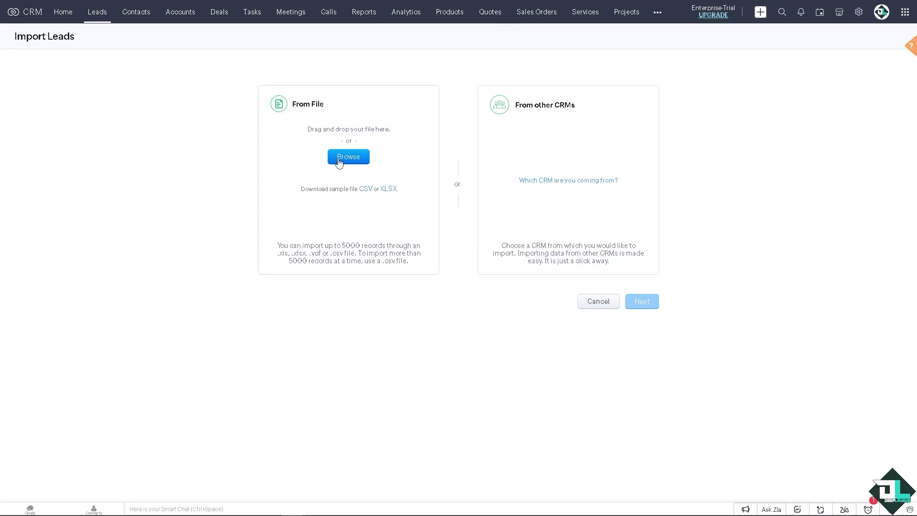
Step: Upload Class 1.csv as the lead import file and continue
left_click(340, 158)
double_click(235, 282)
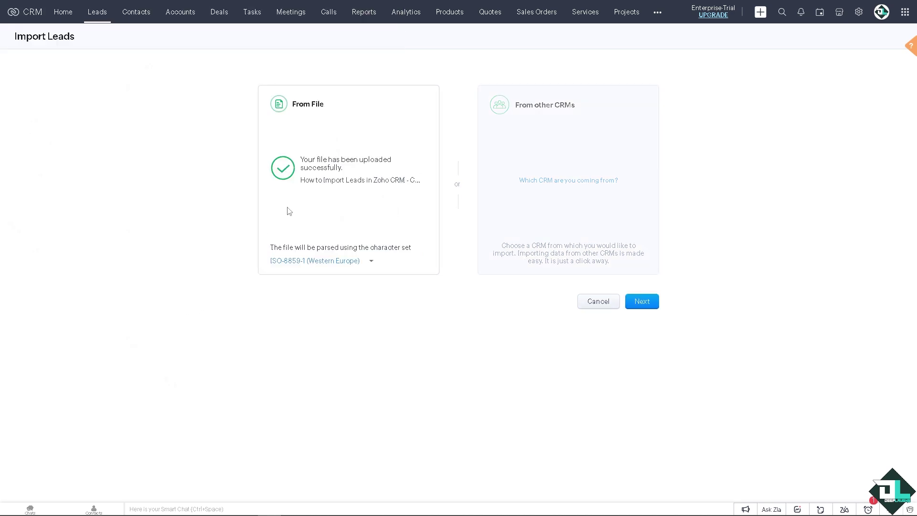
left_click(642, 303)
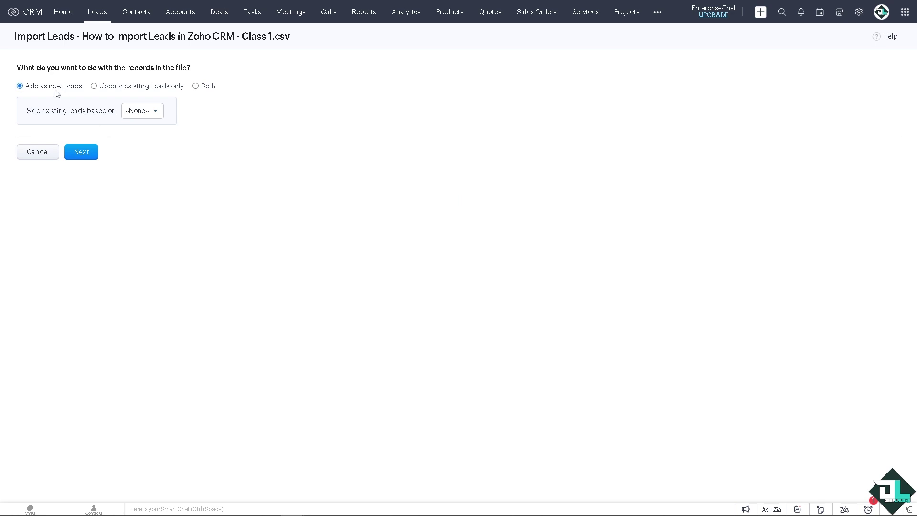
Step: Set the import to add and update leads (Both), matching existing leads by Lead Id
left_click(195, 87)
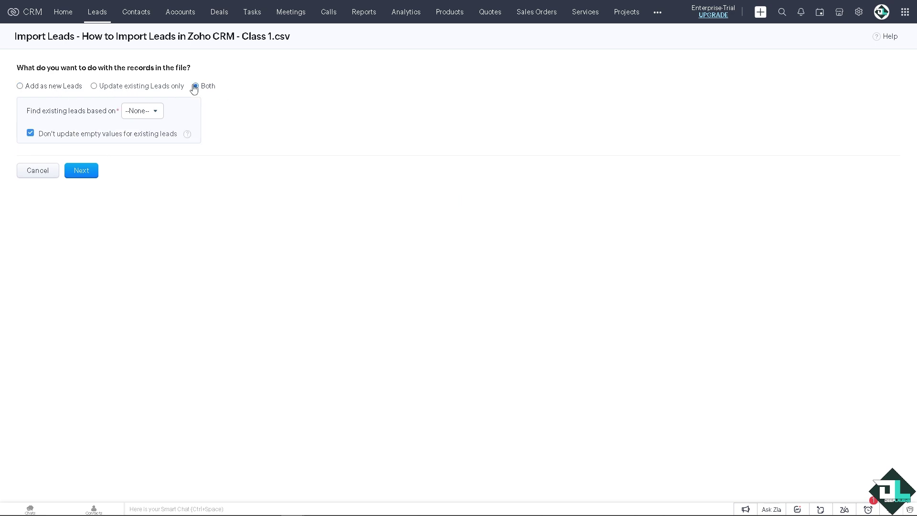
left_click(155, 113)
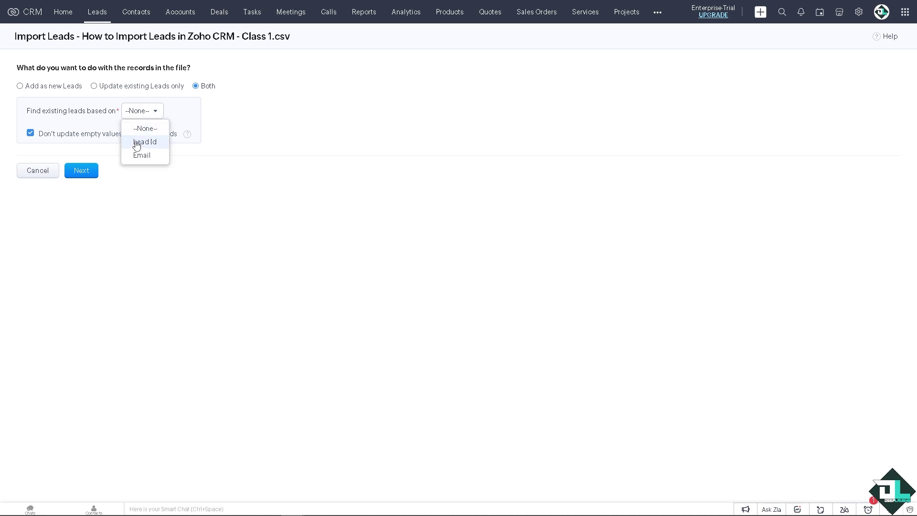
left_click(91, 122)
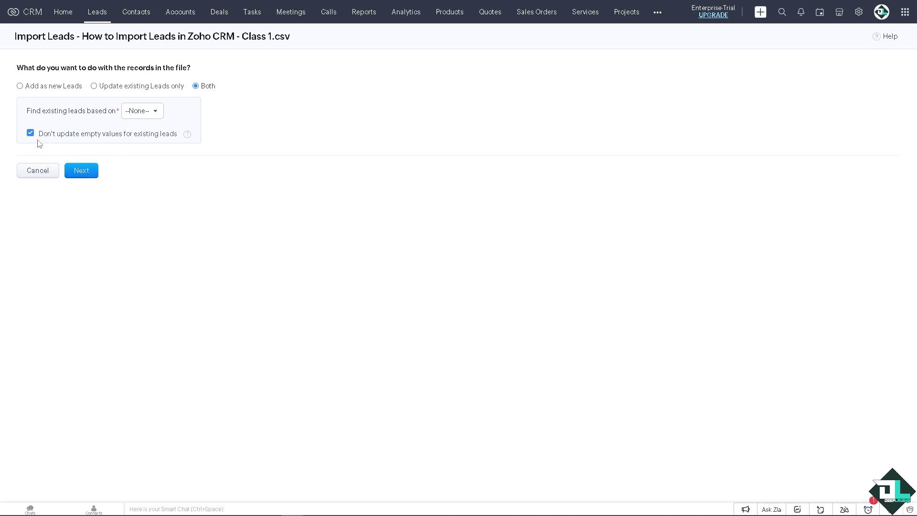
left_click(82, 173)
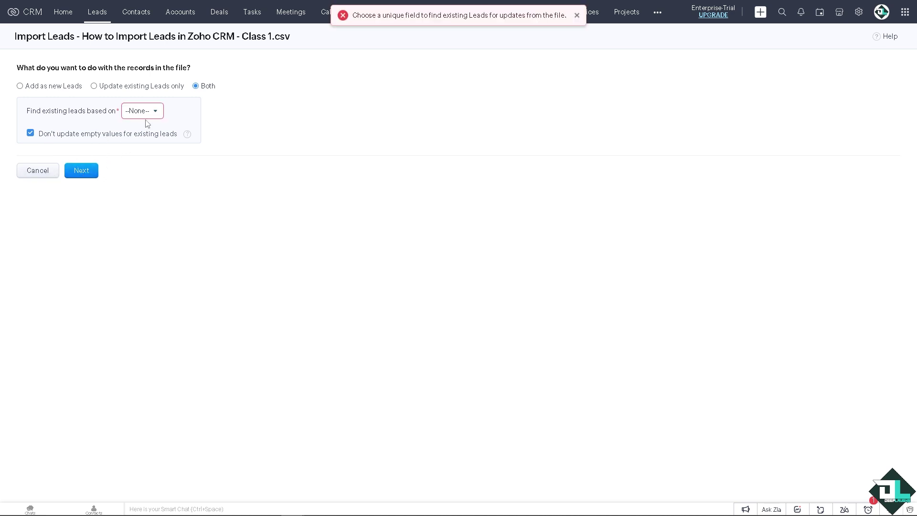
left_click(143, 113)
left_click(143, 141)
Step: Apply auto mapping to the Class 1.csv columns and dismiss the Lead ID required errors
left_click(84, 174)
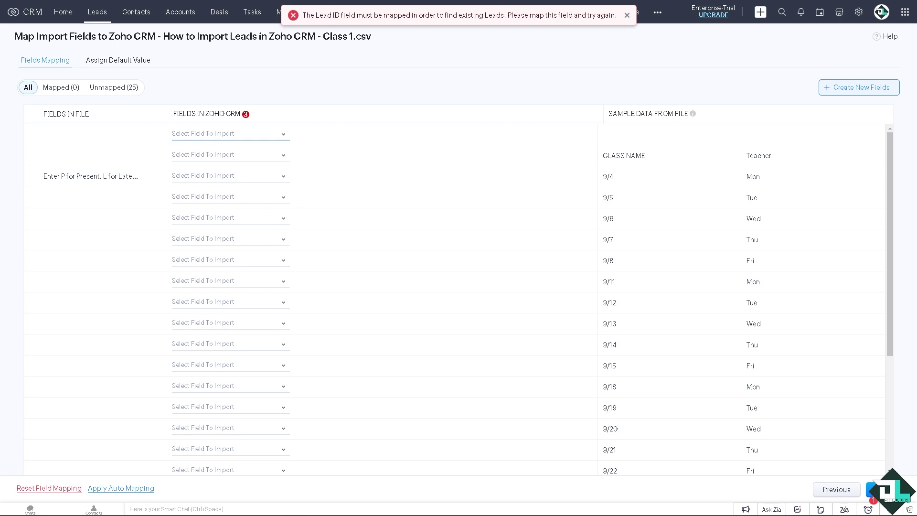
left_click(109, 489)
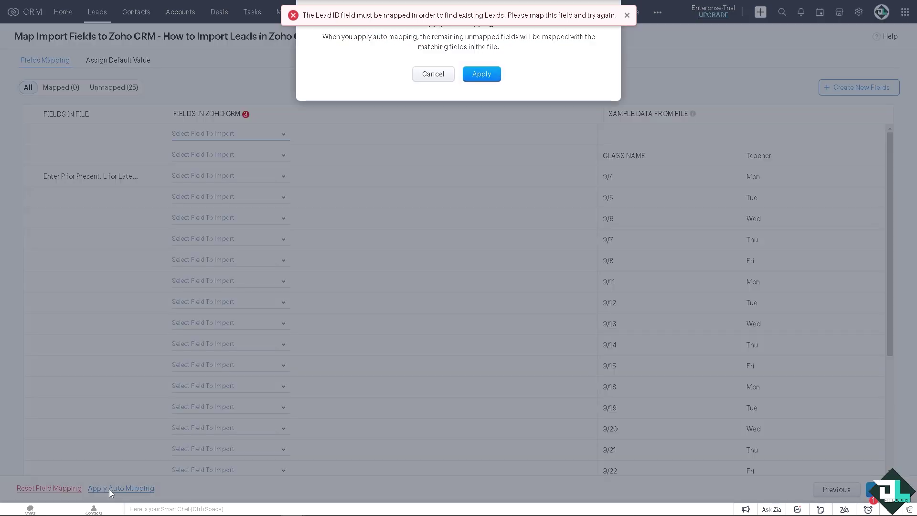
left_click(487, 76)
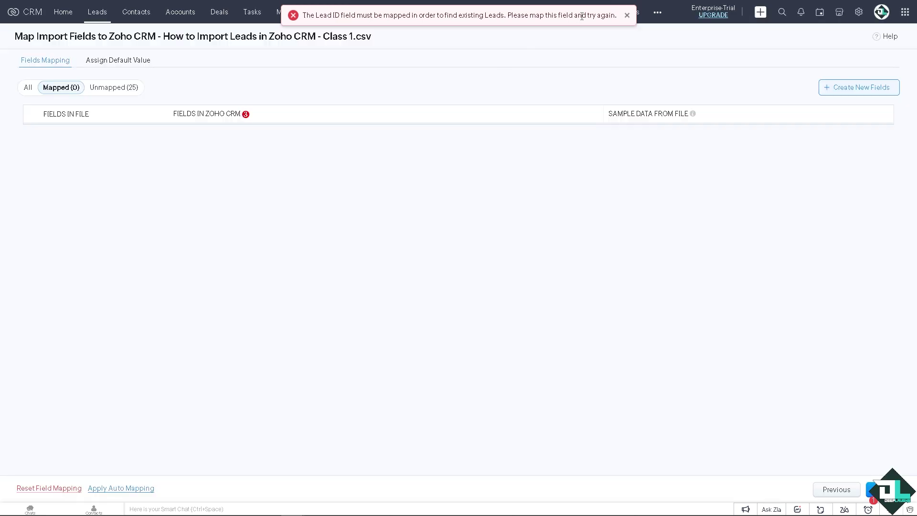
left_click(627, 17)
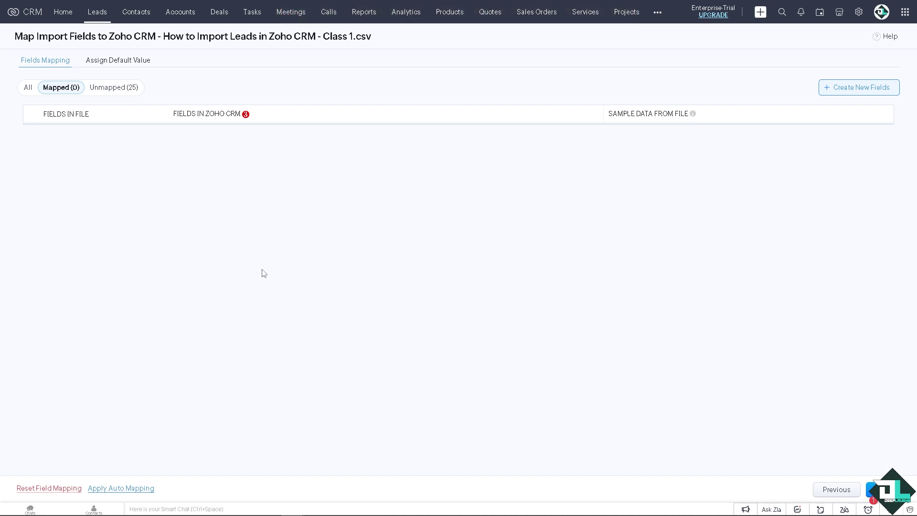
left_click(875, 489)
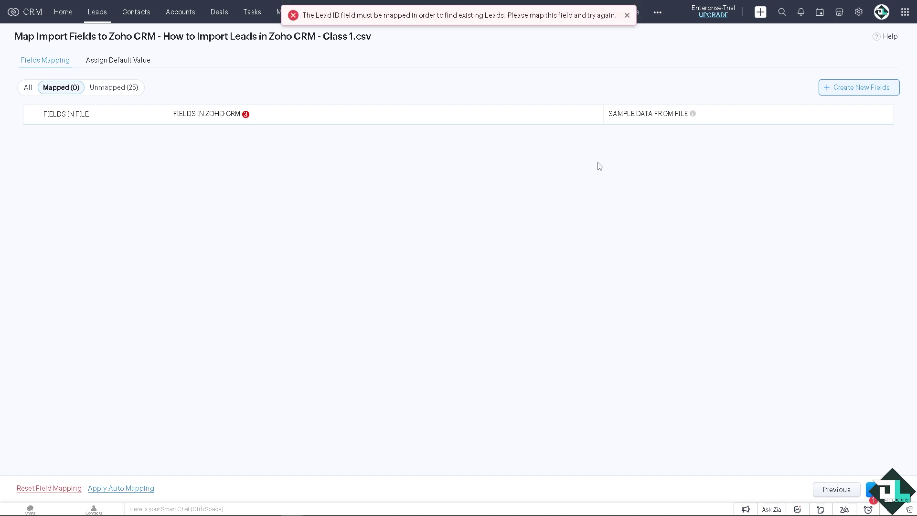
left_click(624, 17)
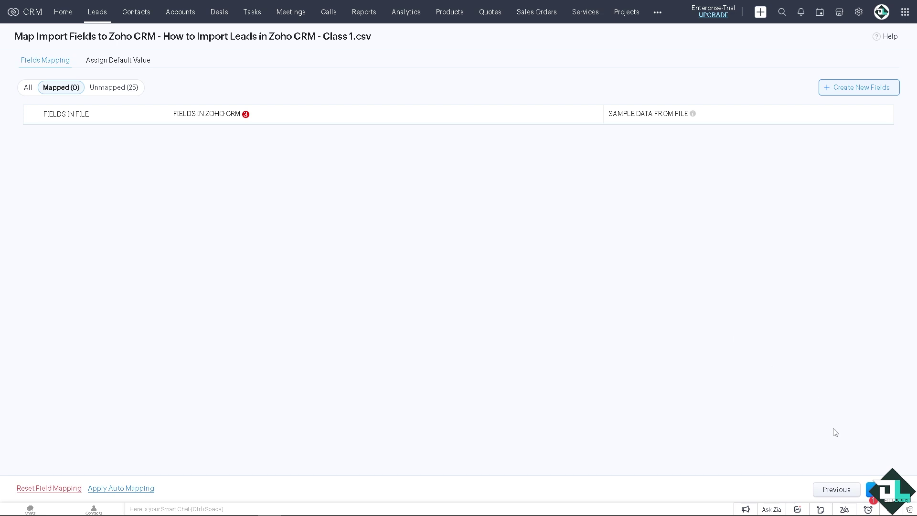
left_click(96, 16)
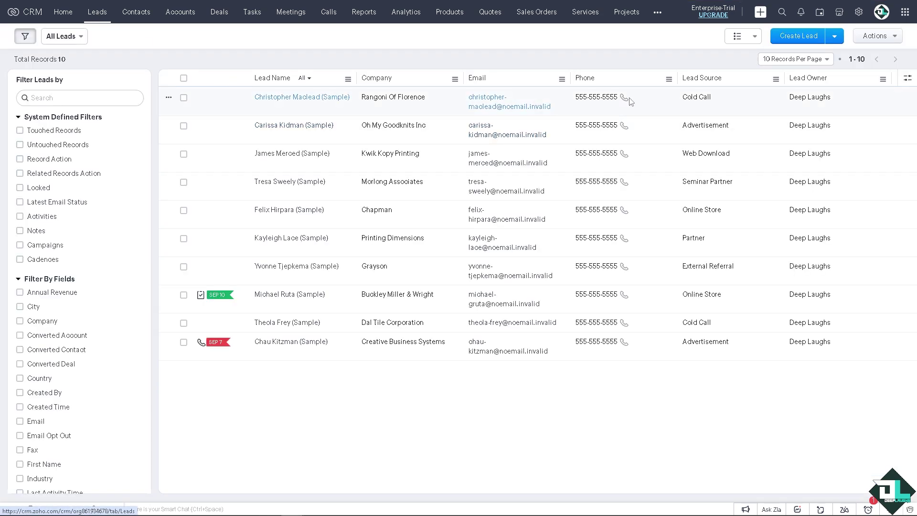
left_click(834, 40)
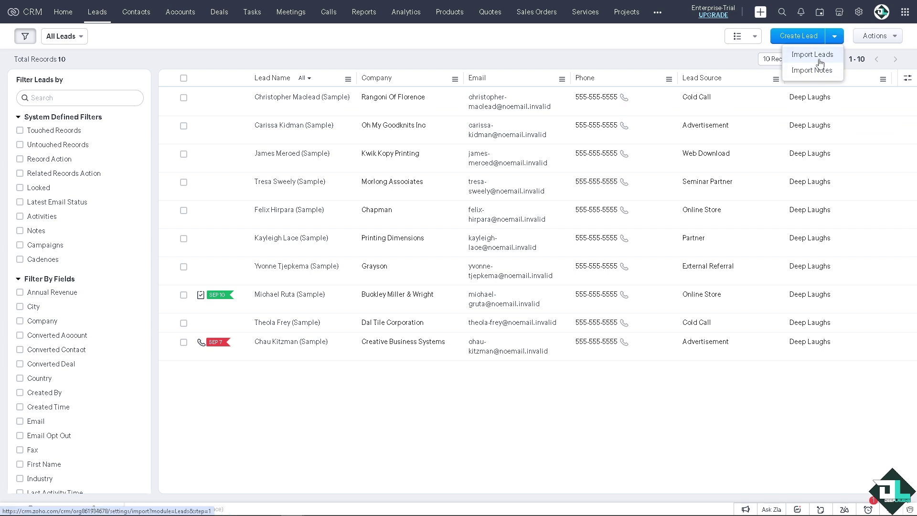
left_click(817, 55)
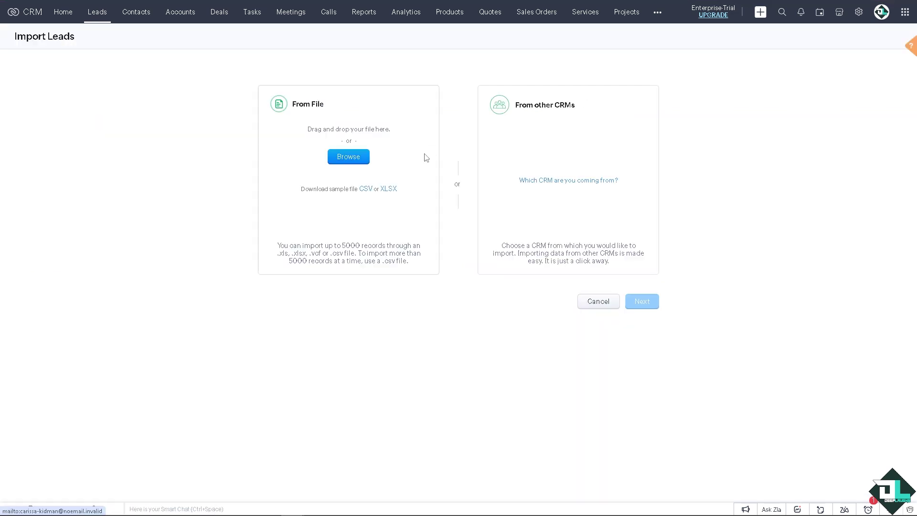
left_click(570, 185)
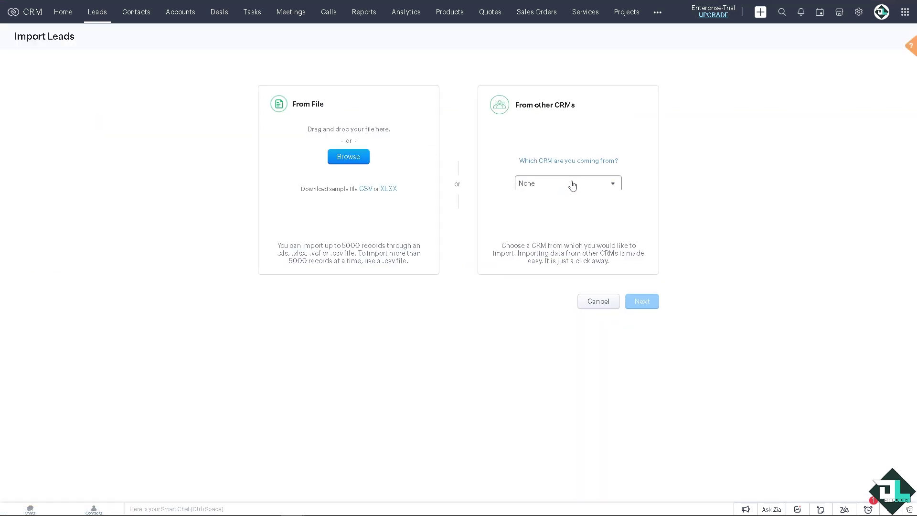
left_click(605, 190)
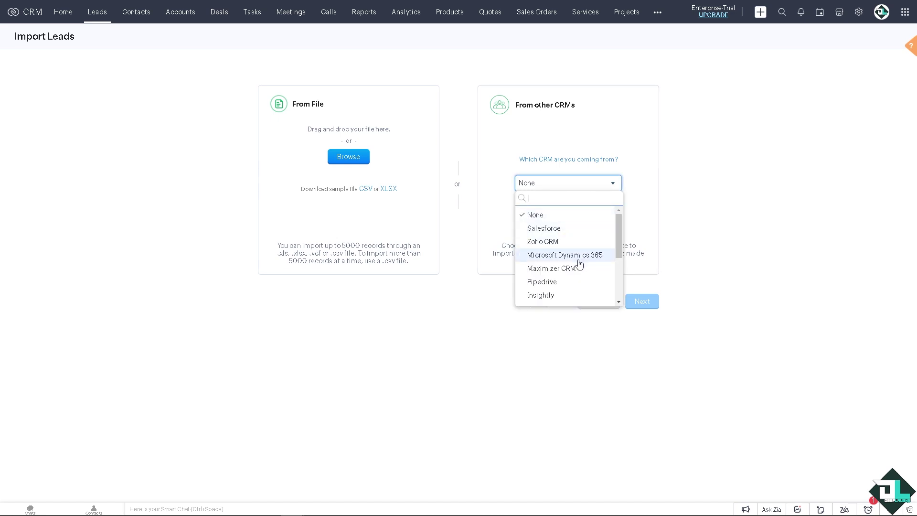
scroll(580, 264, "down", 1)
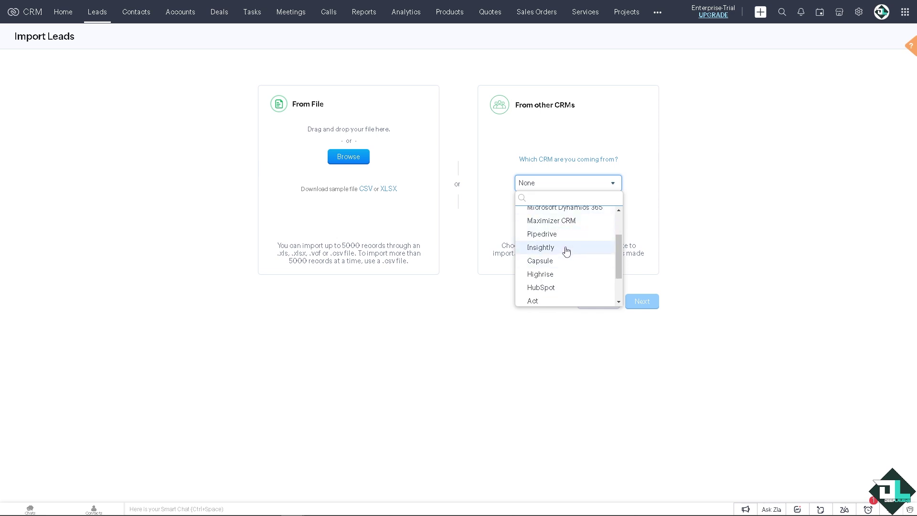
scroll(561, 266, "down", 1)
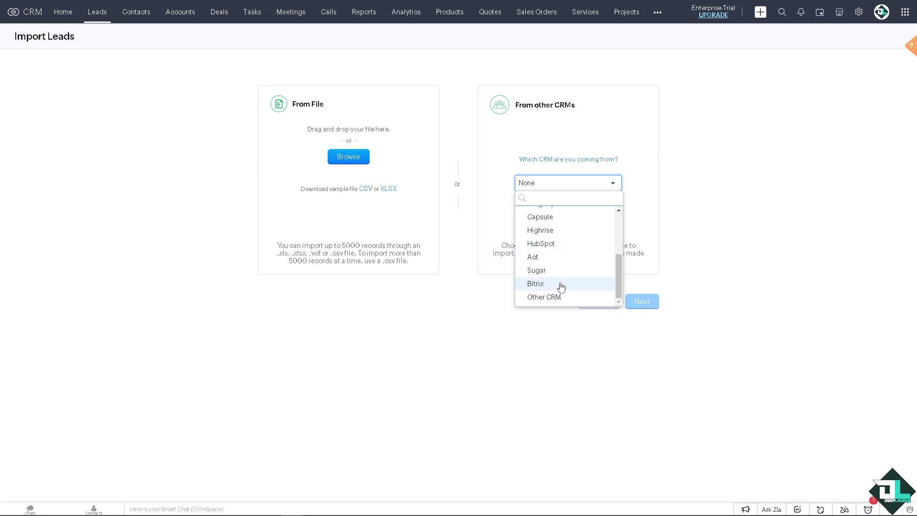
scroll(560, 287, "up", 2)
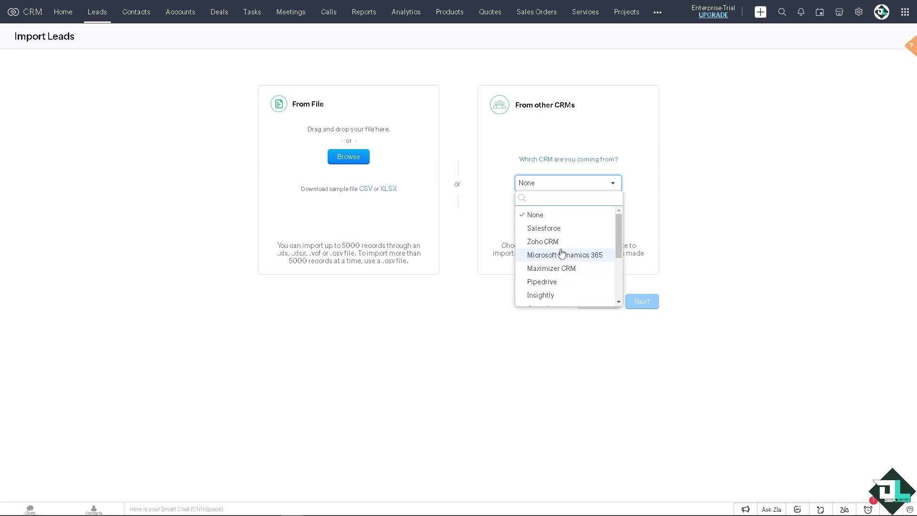
scroll(567, 231, "down", 1)
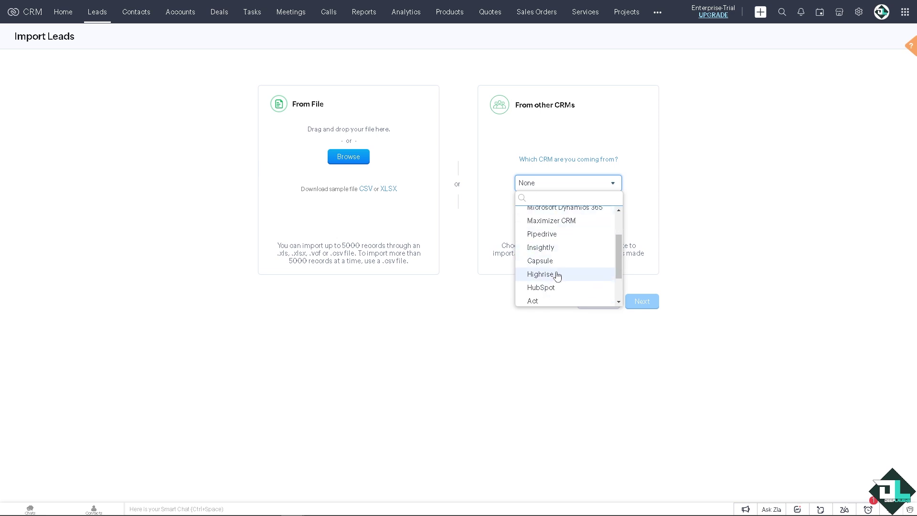
left_click(555, 289)
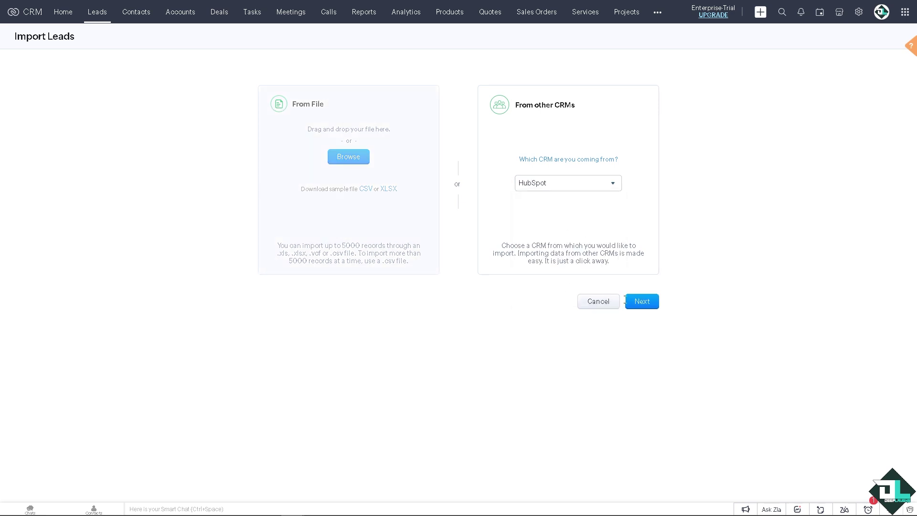
left_click(642, 301)
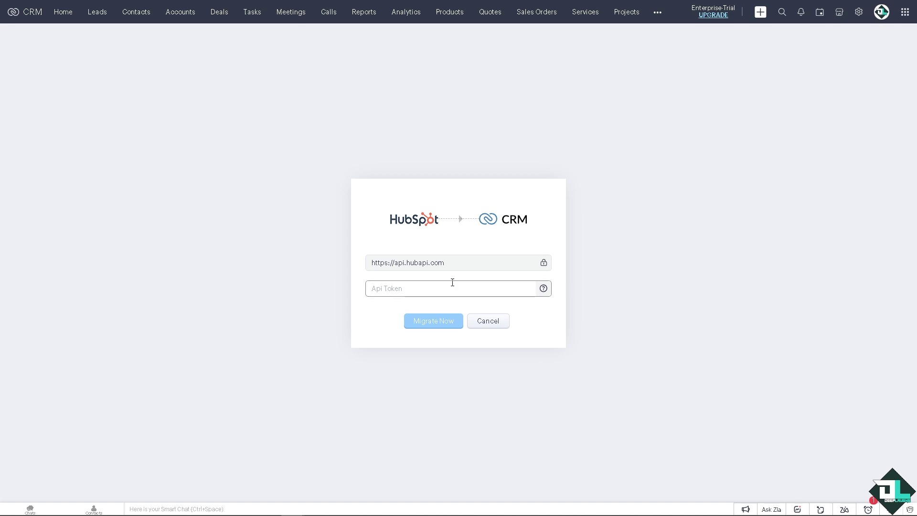
left_click(96, 14)
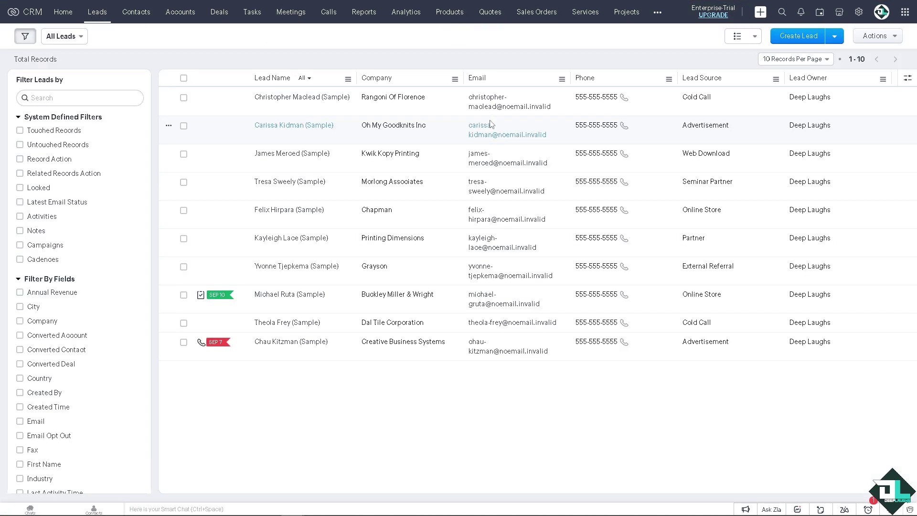
Step: Create a new lead and set its Lead Image to the teal logo, cropped to the whole square
left_click(803, 40)
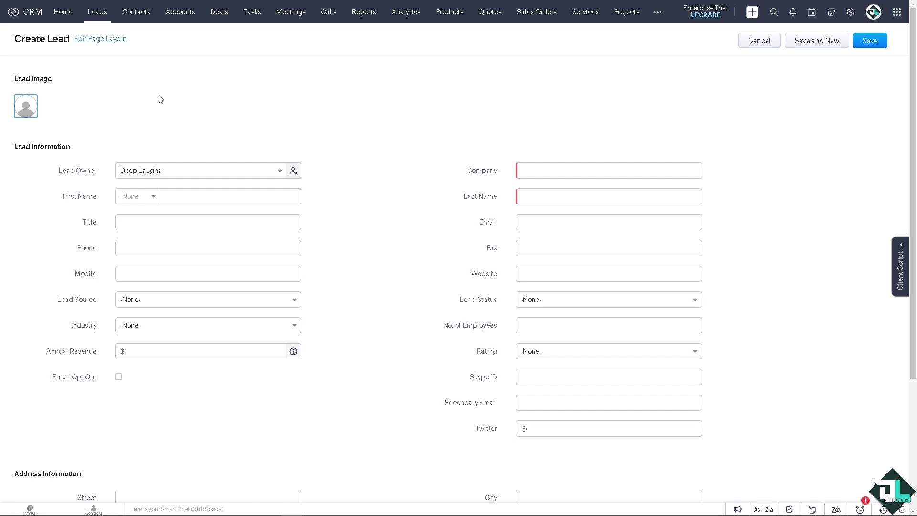
left_click(28, 106)
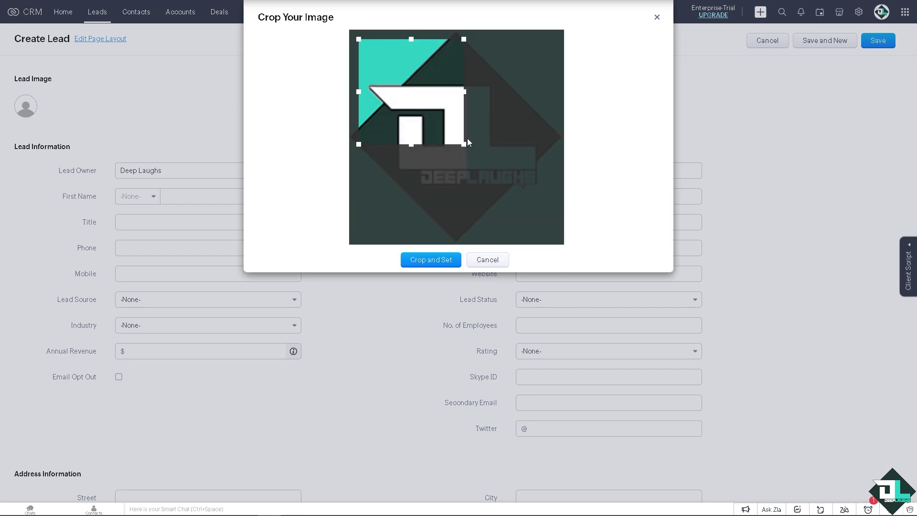
left_click_drag(463, 143, 554, 235)
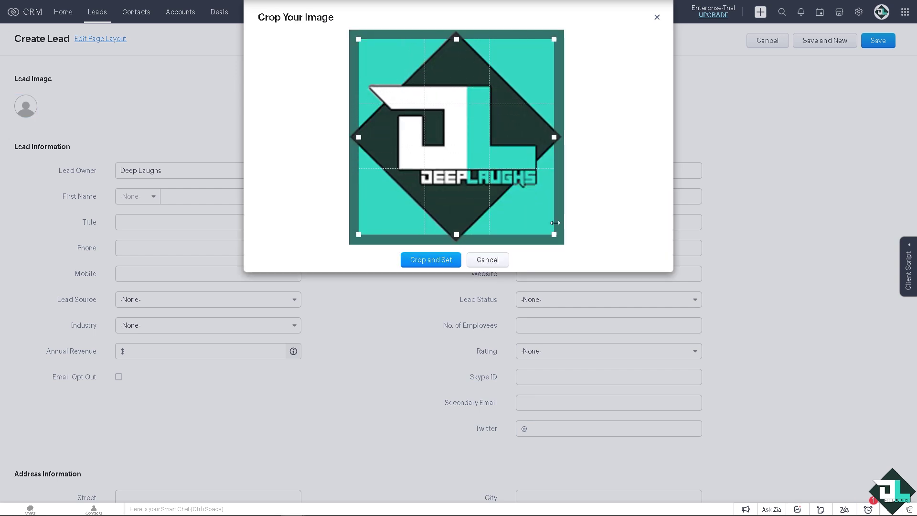
left_click(441, 265)
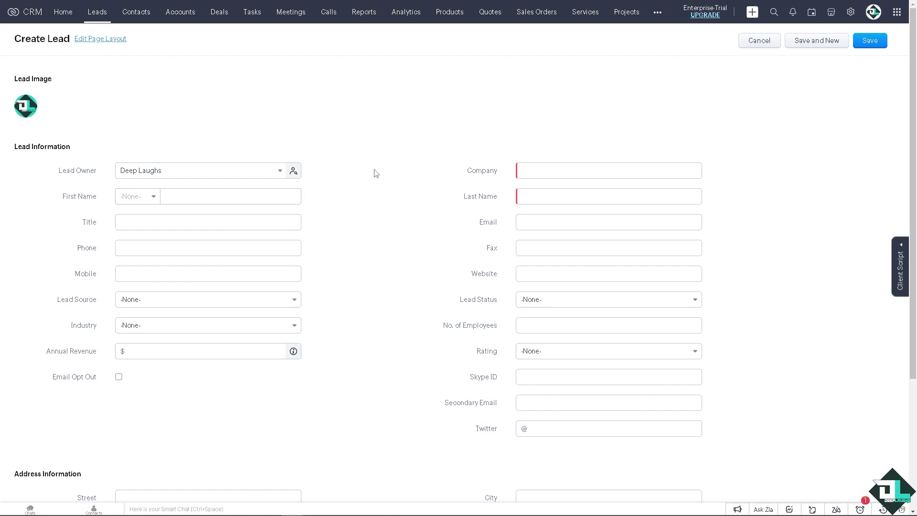
Step: Enter the lead's last name in the Last Name field, retyping it to correct a mistake
left_click(533, 196)
type("La")
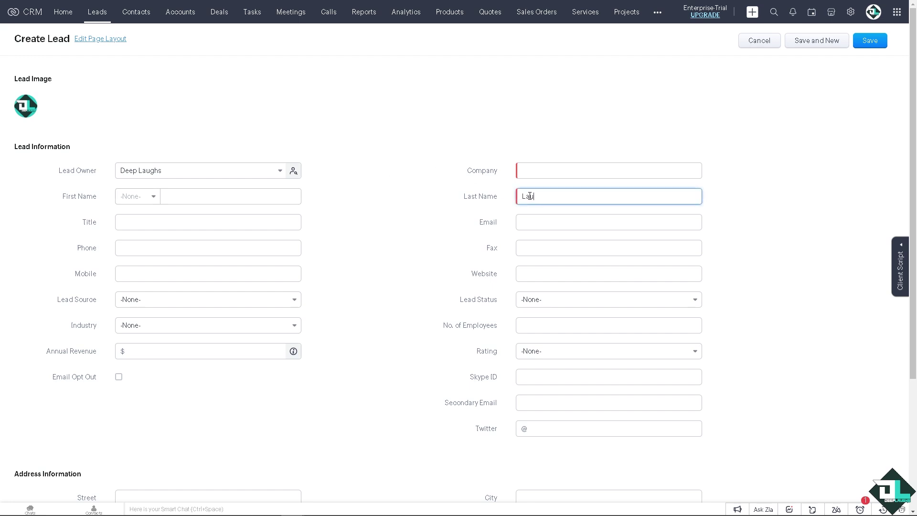
type("ughs")
left_click(227, 197)
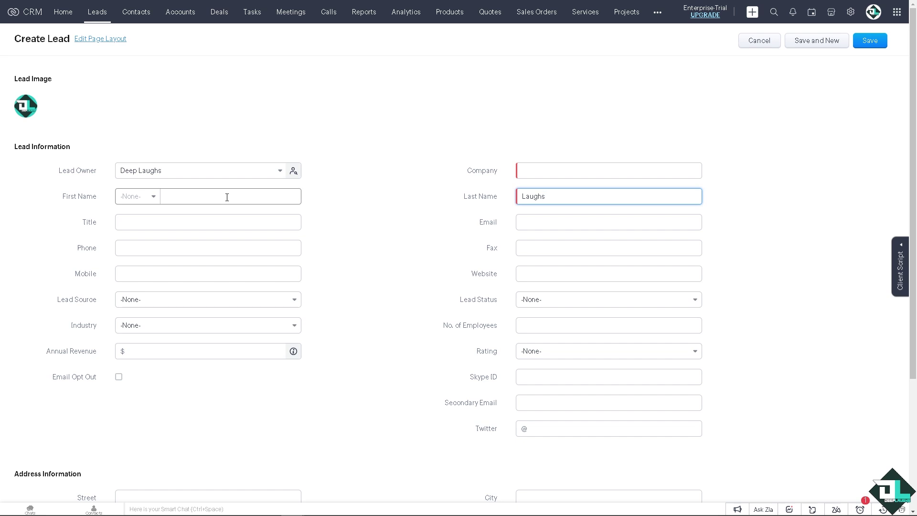
key("ctrl+a")
type("D")
left_click(227, 196)
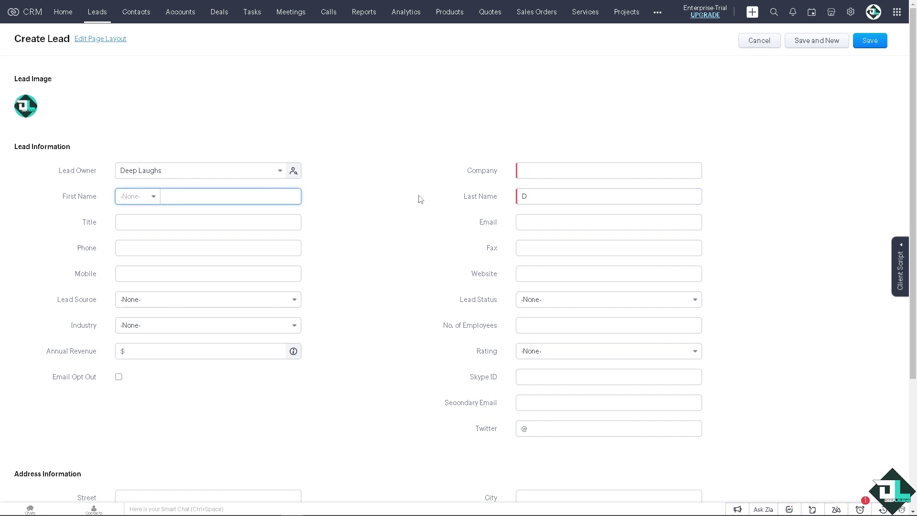
left_click(529, 199)
key("ctrl+a")
type("La")
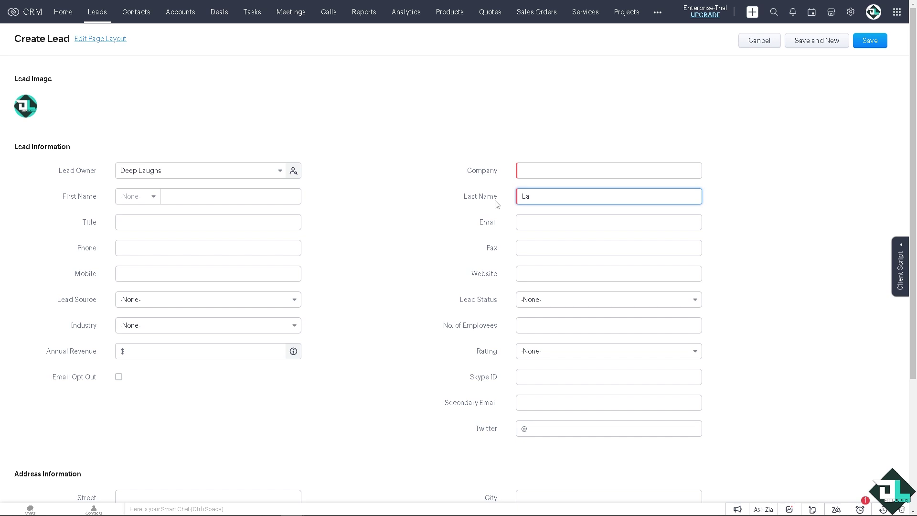
type("ugh")
scroll(915, 154, "down", 3)
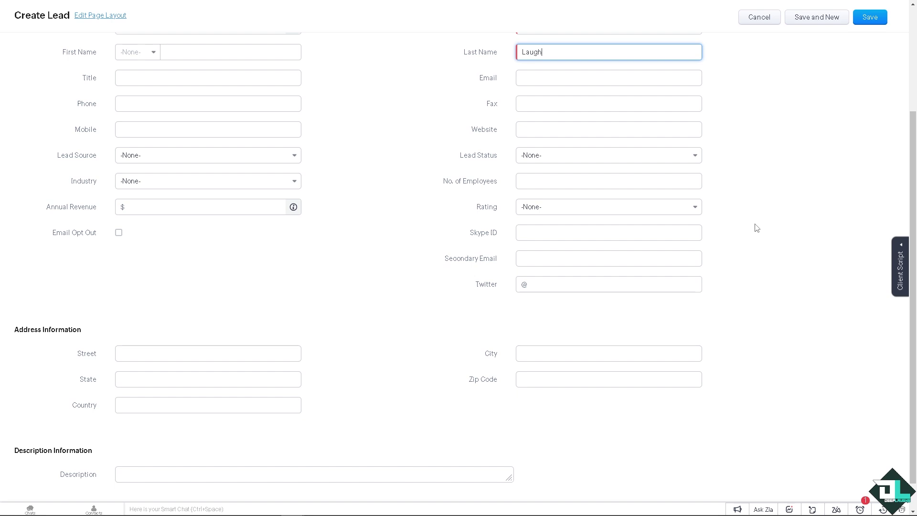
scroll(401, 249, "down", 1)
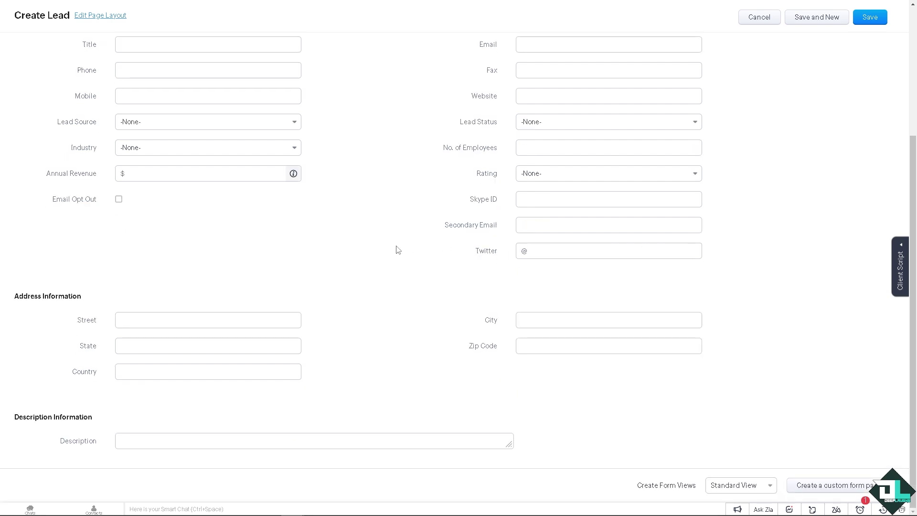
scroll(398, 249, "up", 5)
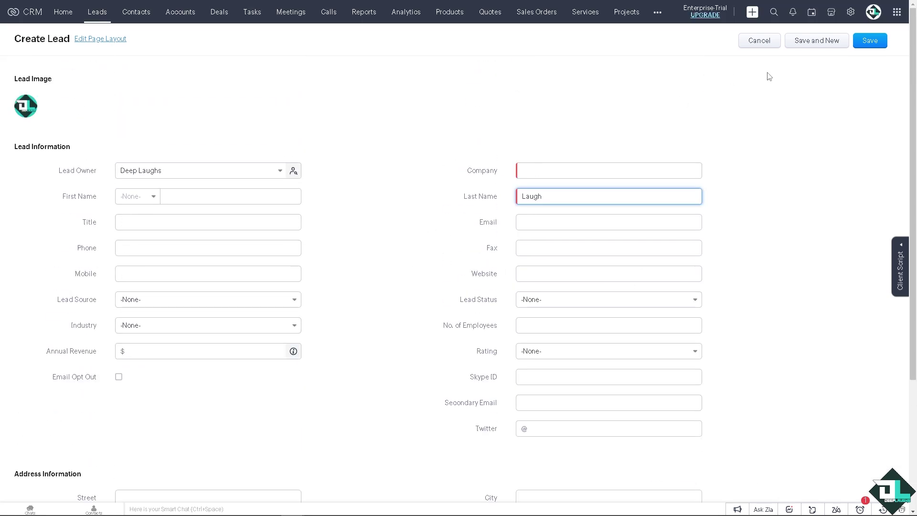